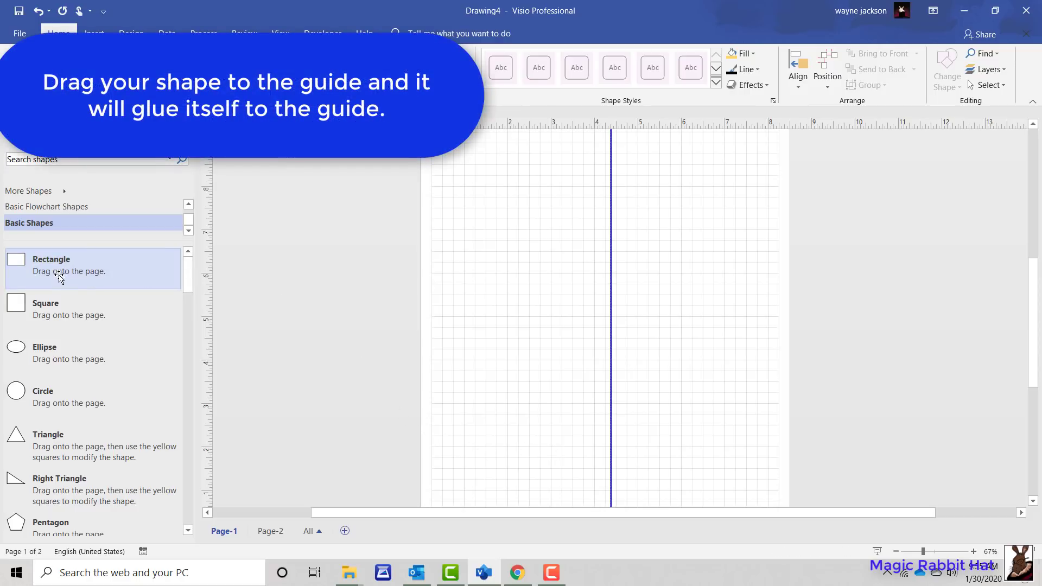
Step: Place a Rectangle shape on the page with its right edge glued to the vertical guide
drag(60, 277, 582, 316)
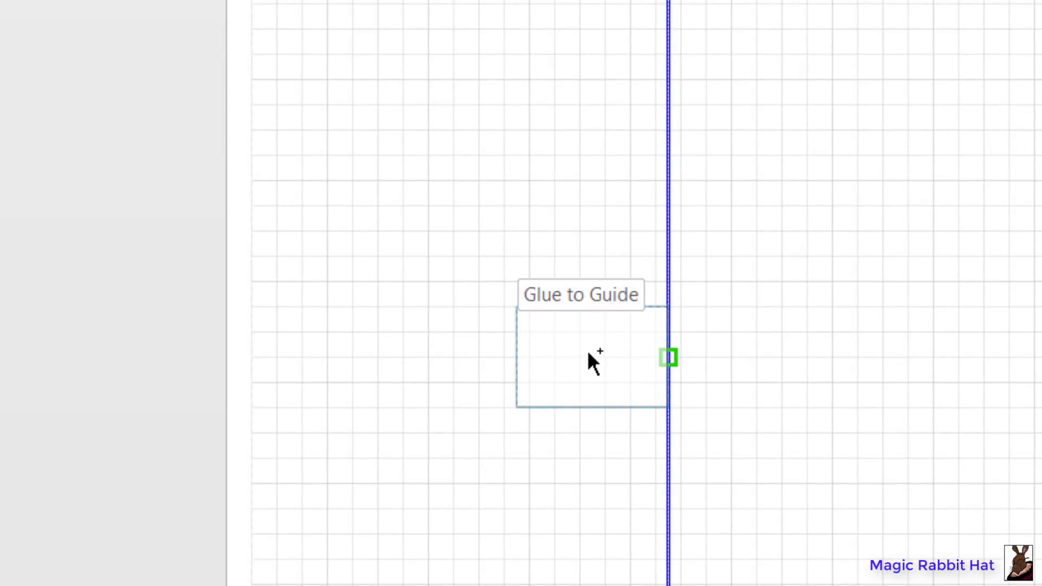
drag(588, 353, 589, 355)
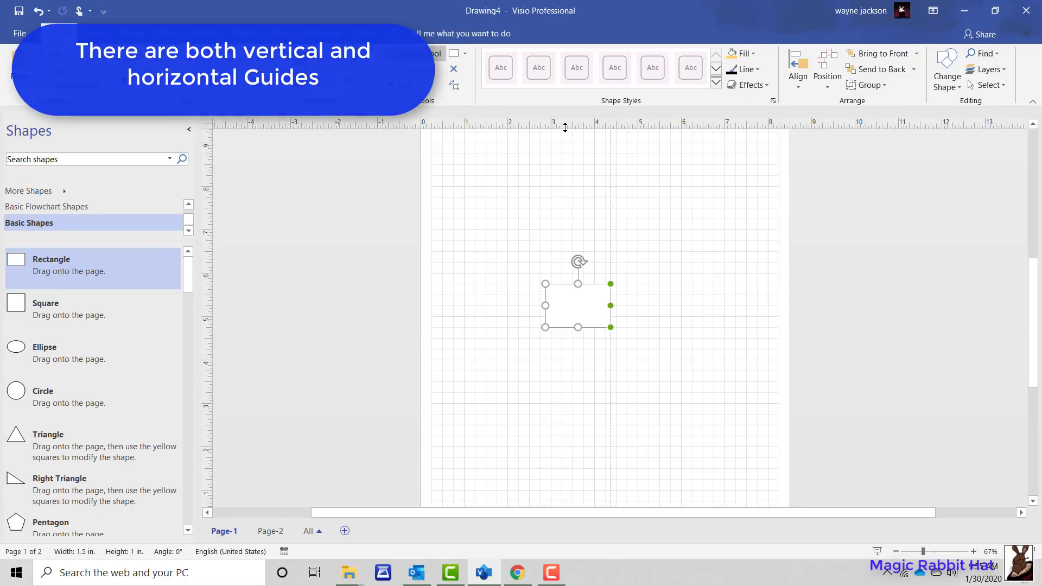
Step: Add a horizontal guide at about 7 in and glue the rectangle's top edge to it, keeping its vertical-guide glue
drag(564, 127, 567, 229)
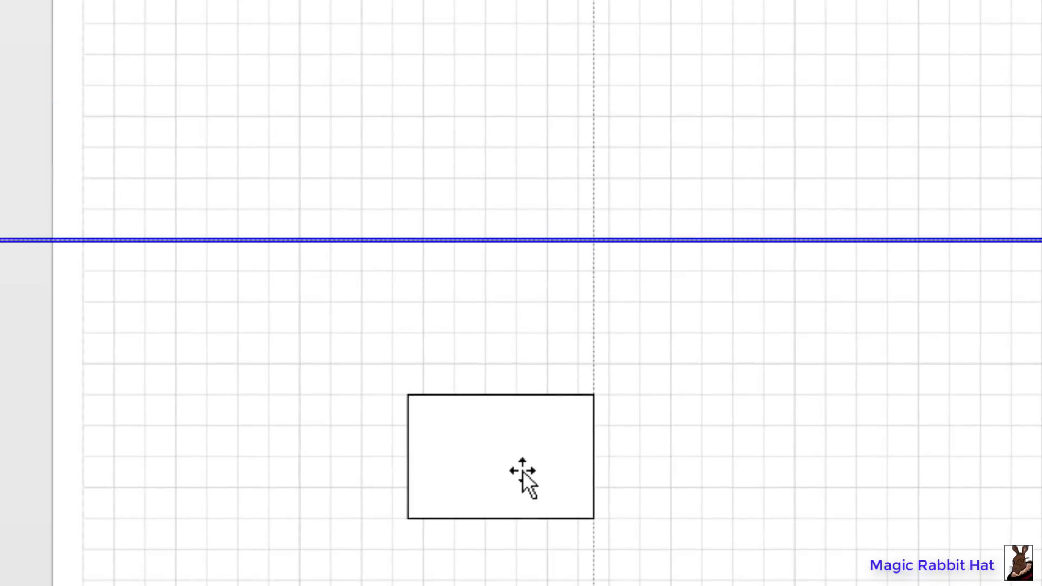
drag(586, 313, 588, 265)
drag(529, 339, 507, 311)
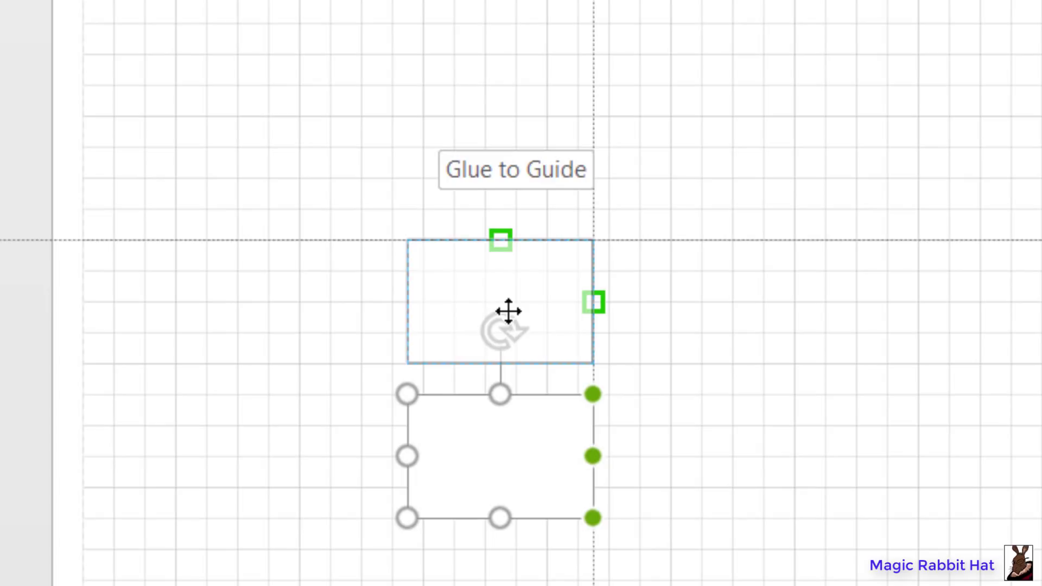
drag(508, 311, 508, 311)
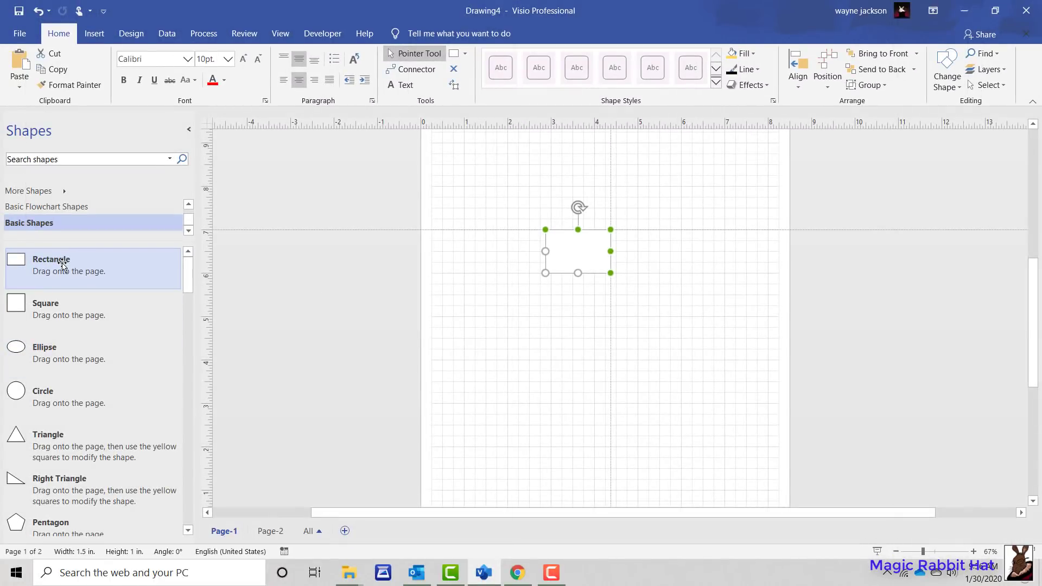
Step: Place three more Rectangle shapes in the free quadrants around the guide intersection, glued to the guides
drag(63, 265, 649, 249)
drag(73, 270, 580, 212)
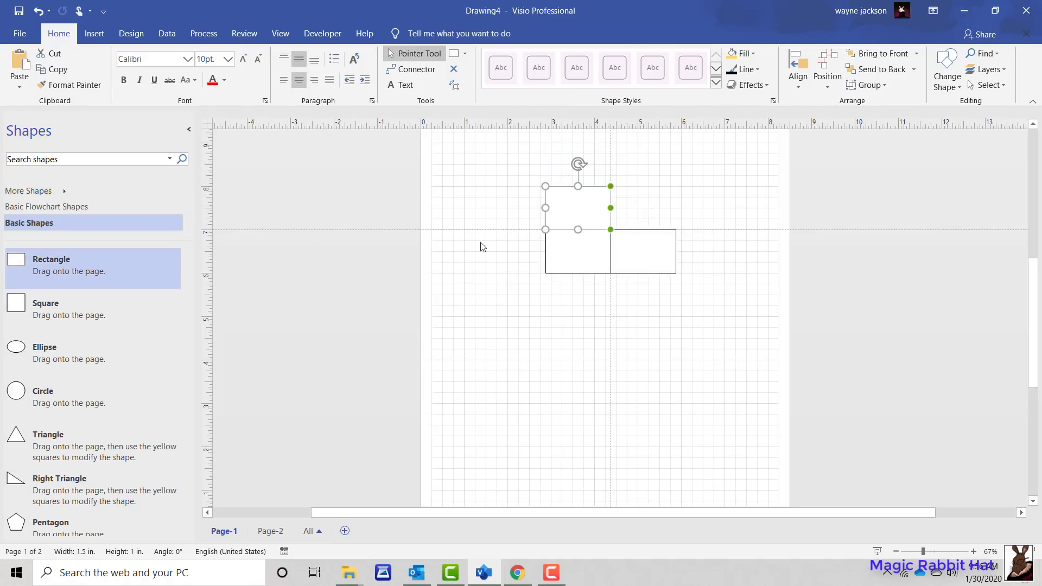
drag(46, 268, 642, 209)
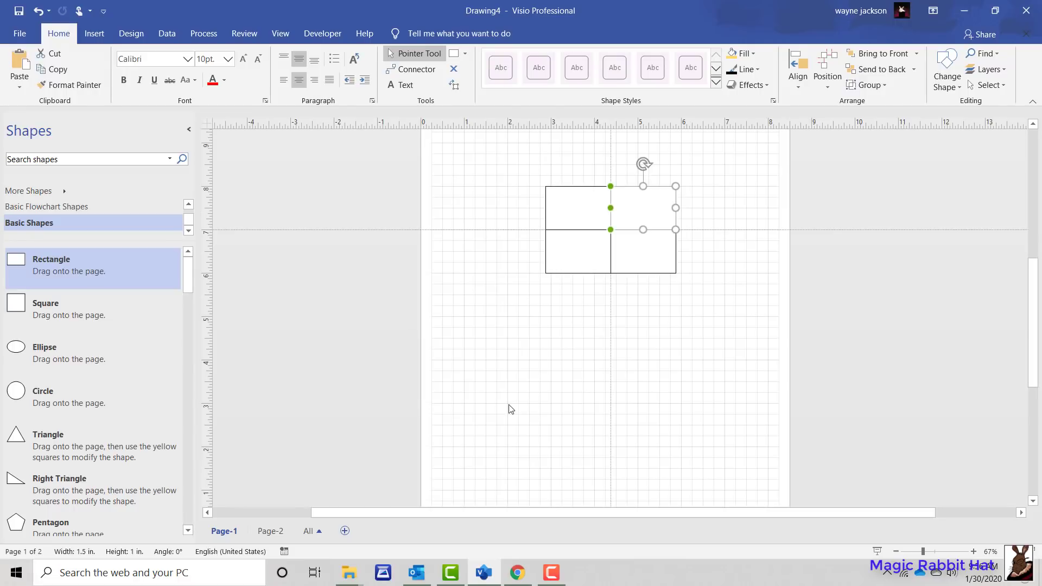
click(510, 409)
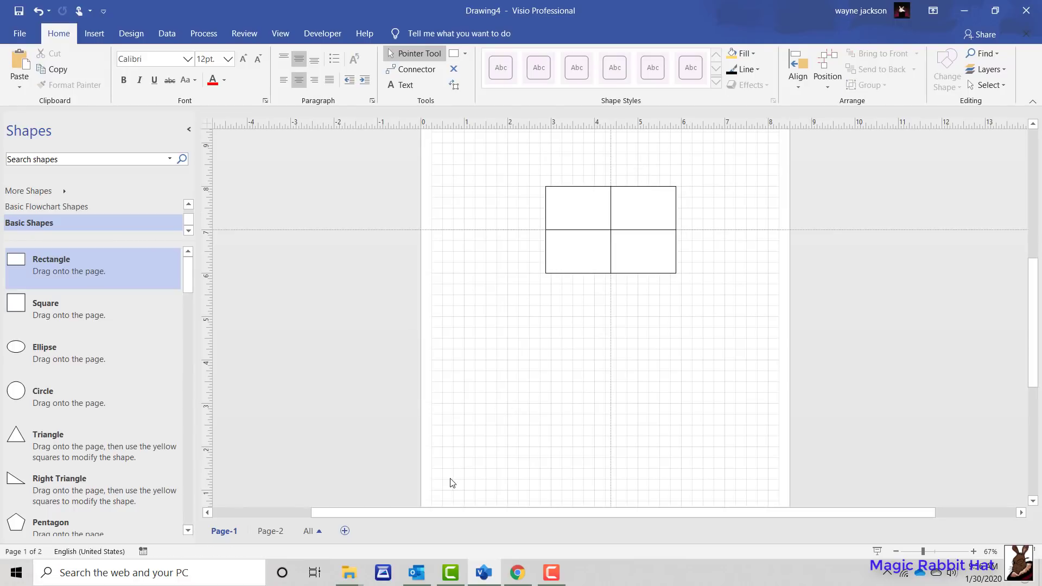
Step: Reposition the guides together with their glued rectangles, placing the vertical guide at about 4.2 in and the horizontal one at about 4.1 in
click(612, 396)
drag(543, 385, 545, 385)
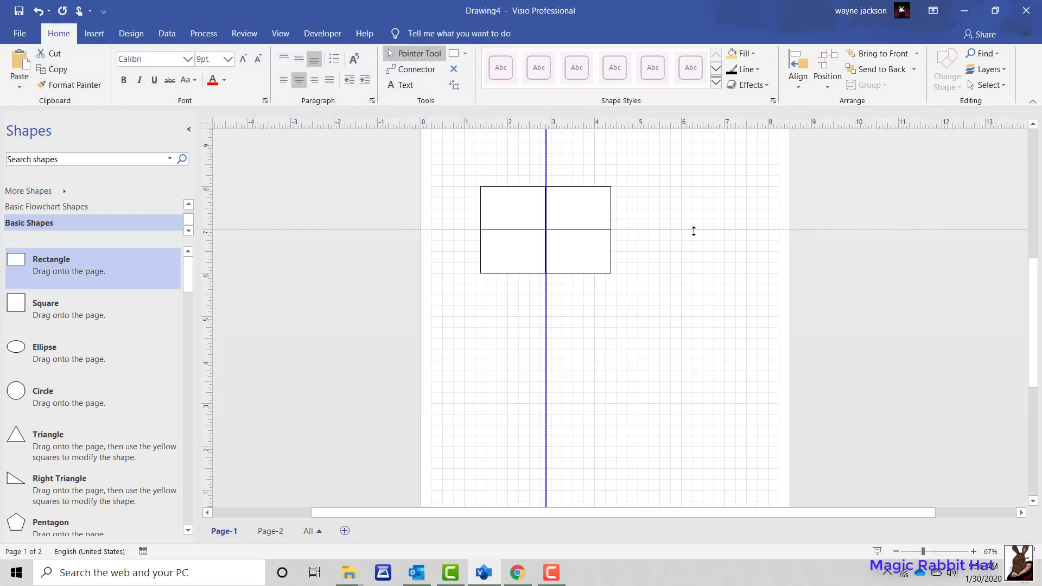
drag(694, 232, 693, 239)
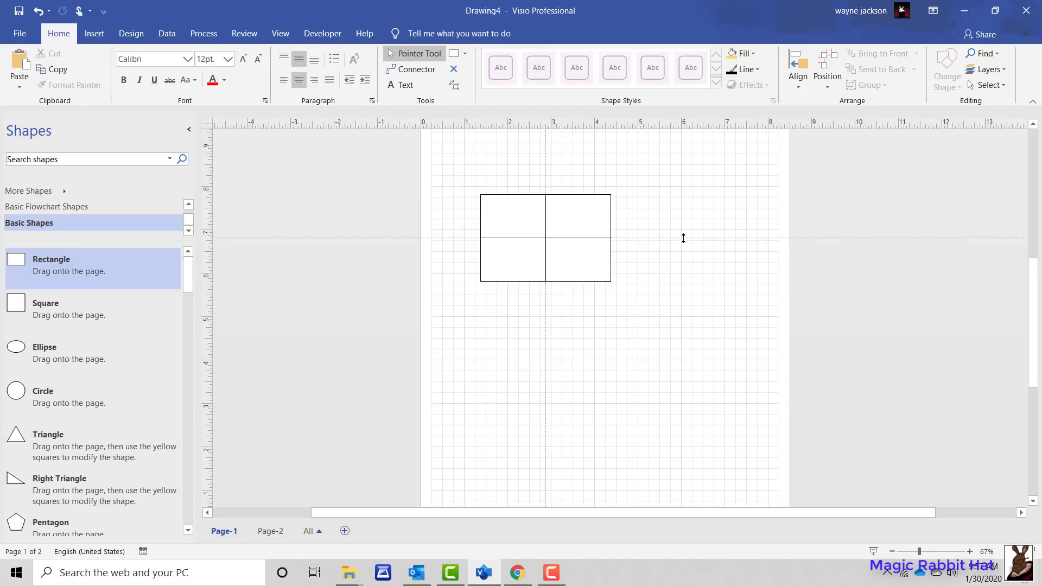
click(683, 238)
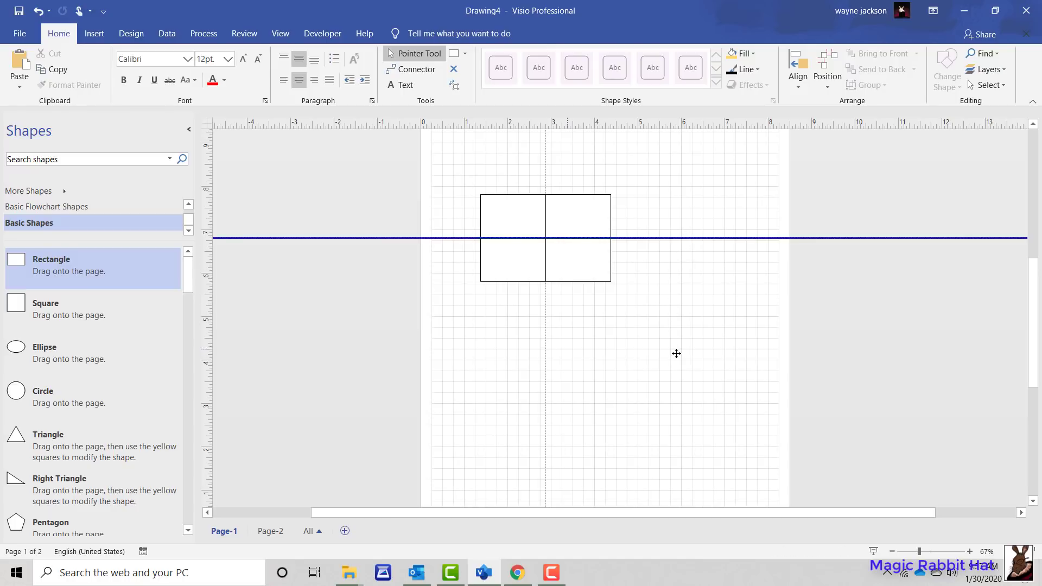
drag(676, 353, 675, 355)
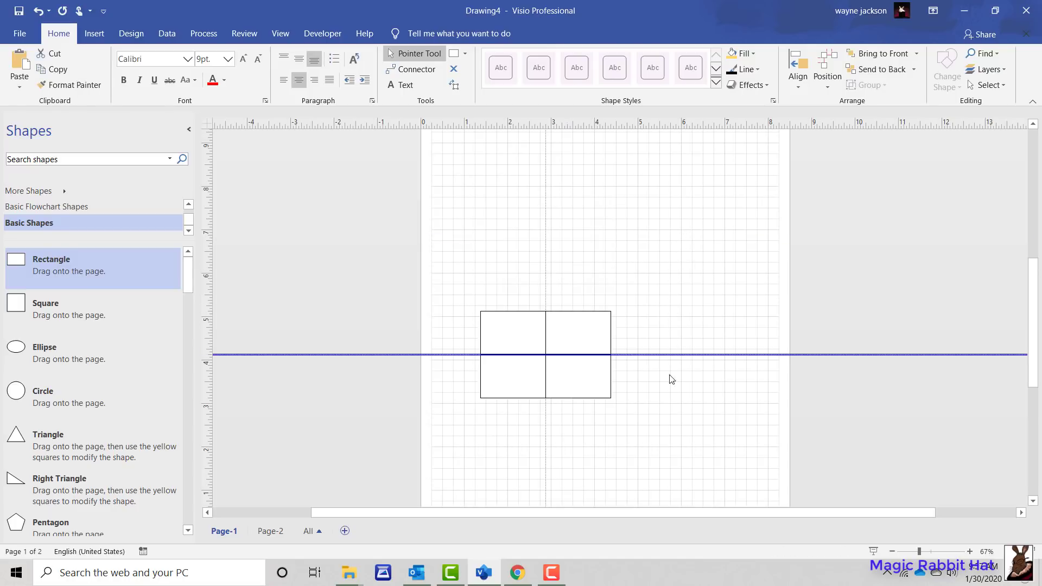
click(545, 453)
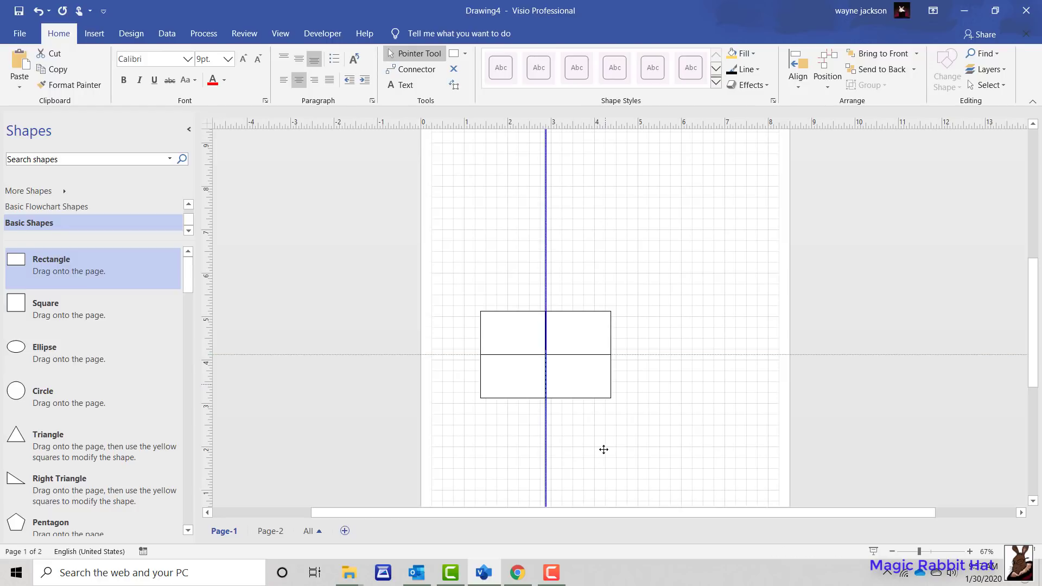
drag(603, 449, 604, 450)
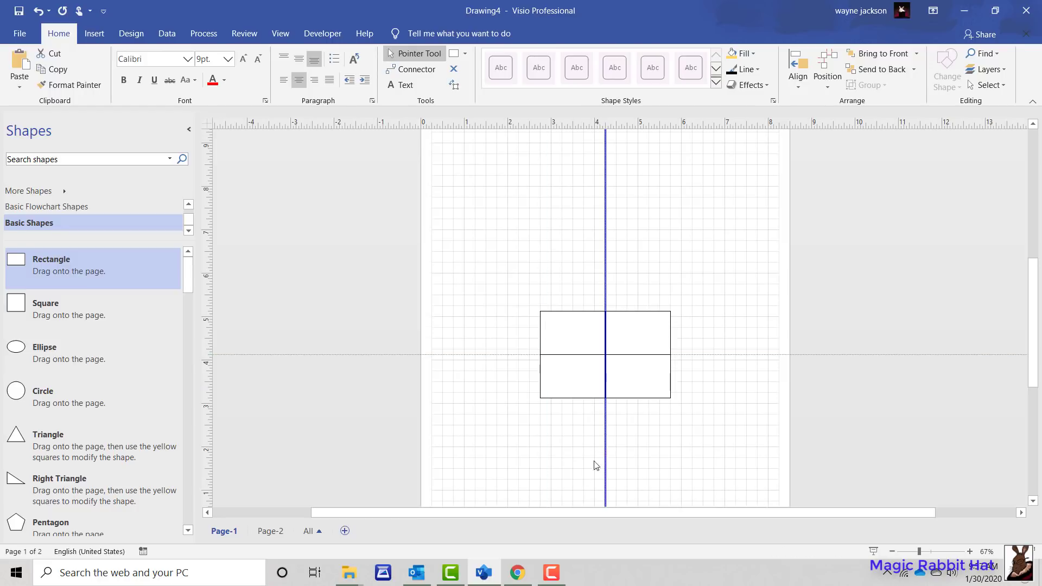
click(710, 436)
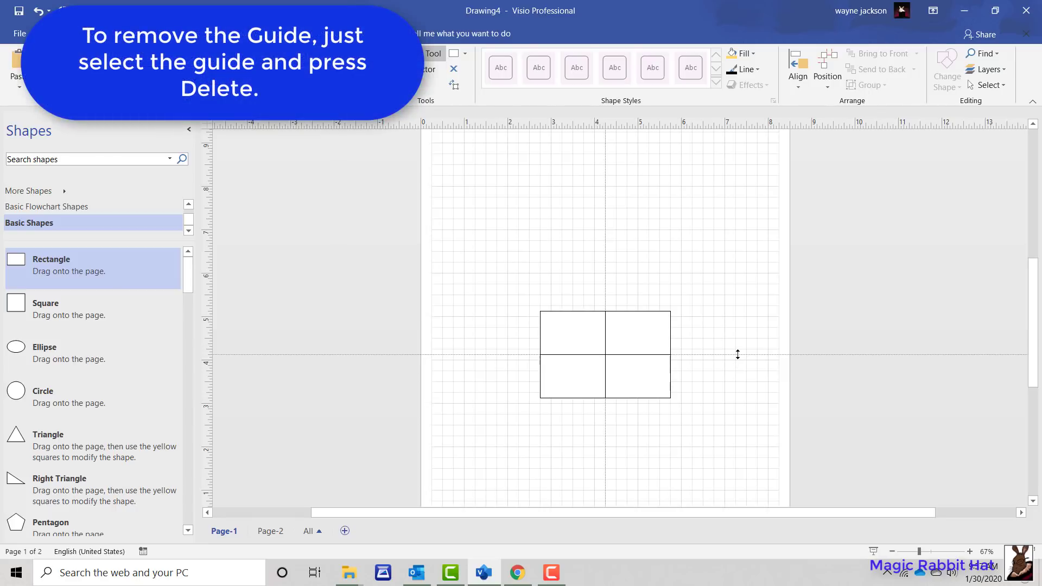
Step: Delete the horizontal guide that crosses the four rectangles
click(738, 355)
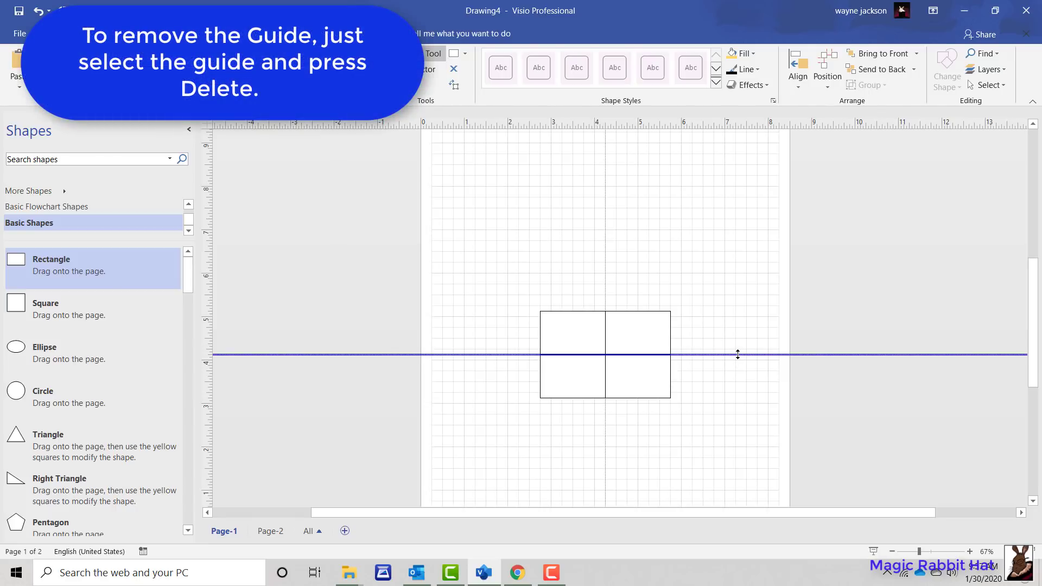
key(Delete)
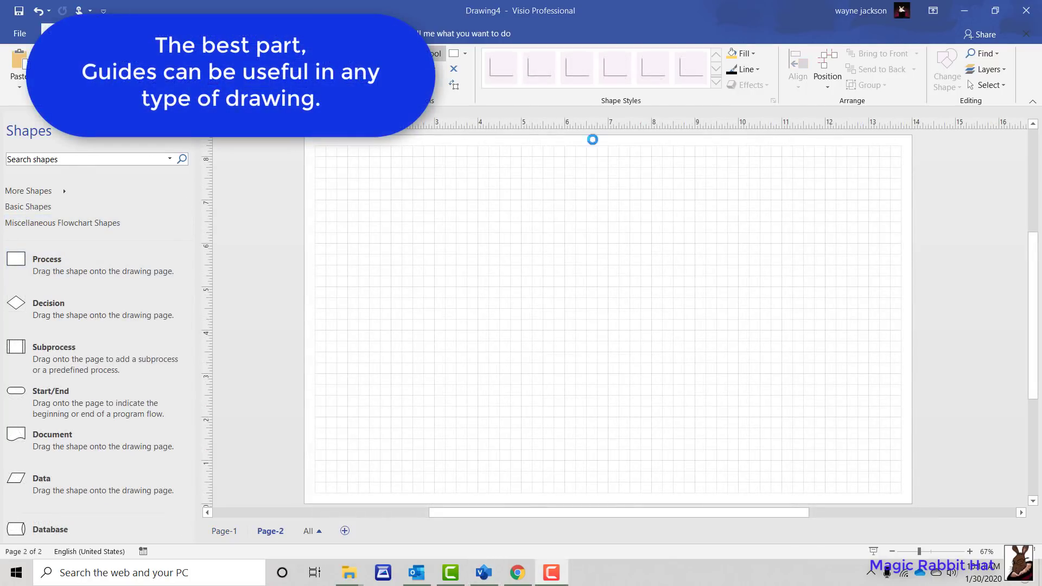
Step: On Page-2, add a horizontal guide at about 6.9 in and glue a row of four Process, one Decision and one Process shape beneath it
drag(596, 132, 592, 209)
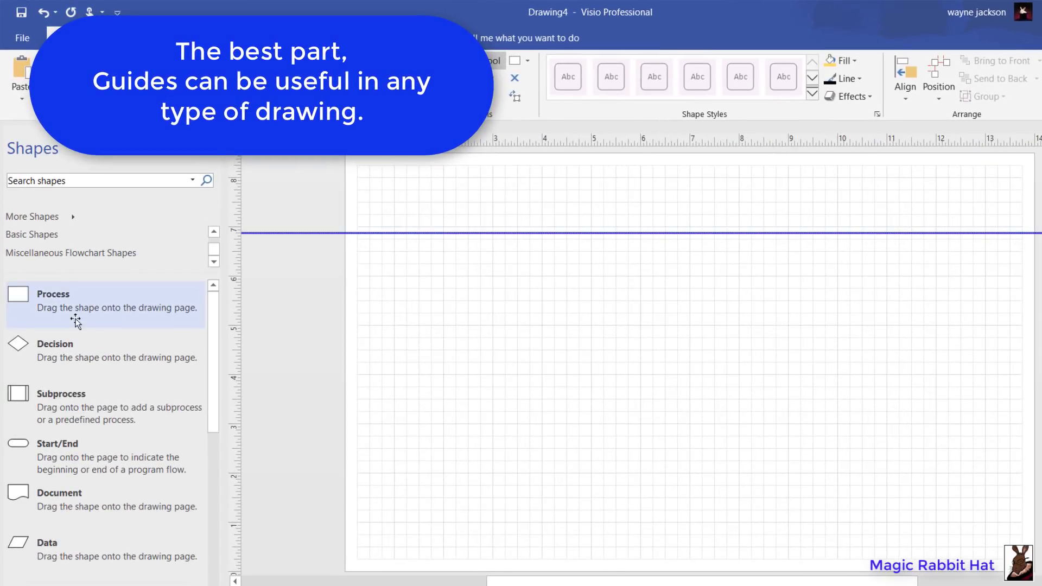
drag(35, 283, 316, 246)
drag(360, 279, 421, 254)
drag(82, 303, 580, 251)
drag(139, 321, 662, 254)
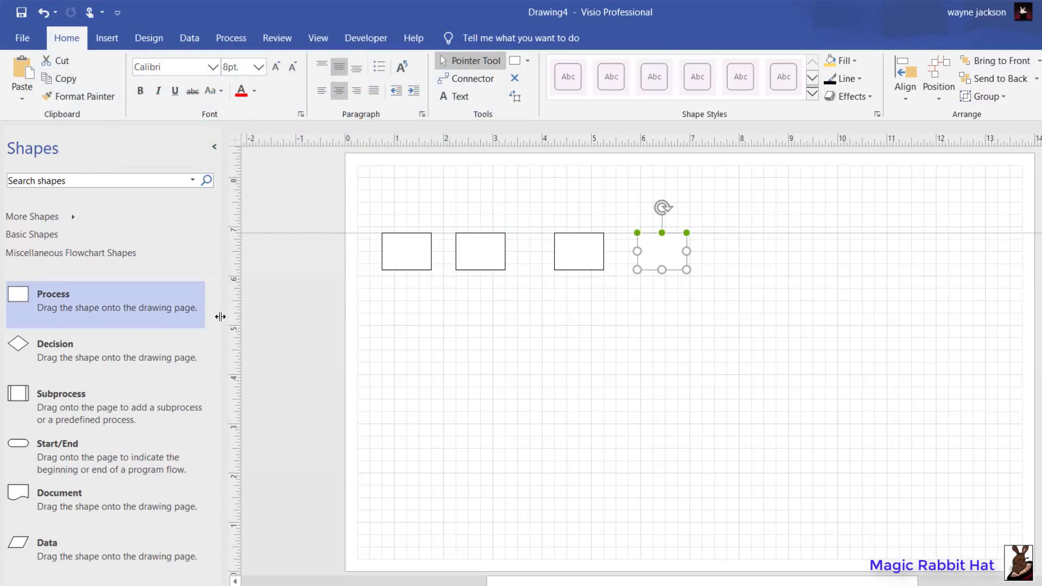
drag(82, 352, 749, 252)
drag(33, 296, 812, 244)
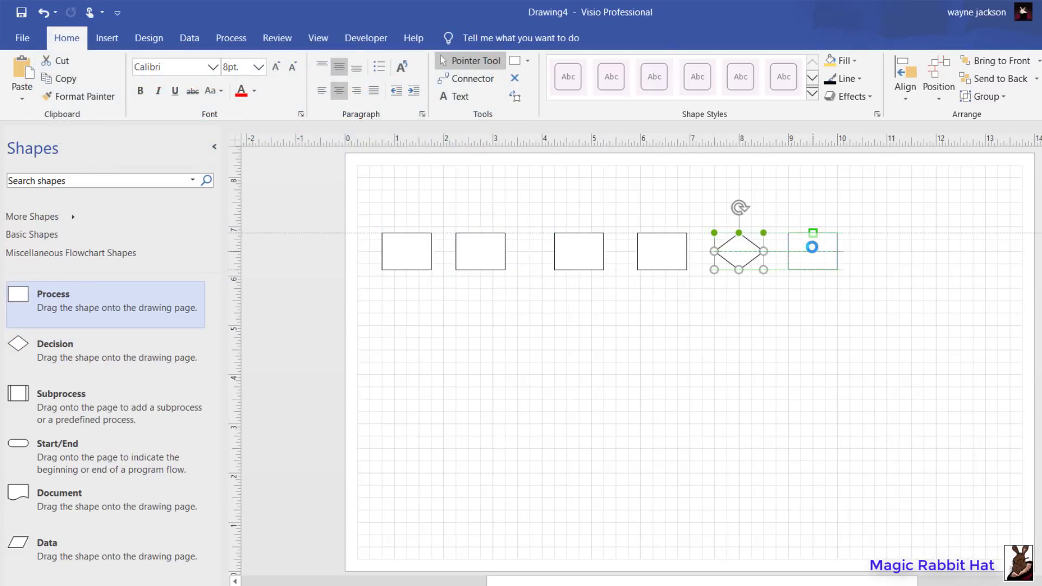
Step: Add a vertical guide at about 10.4 in and glue the right edge of the row's last Process shape to it
drag(239, 366, 839, 295)
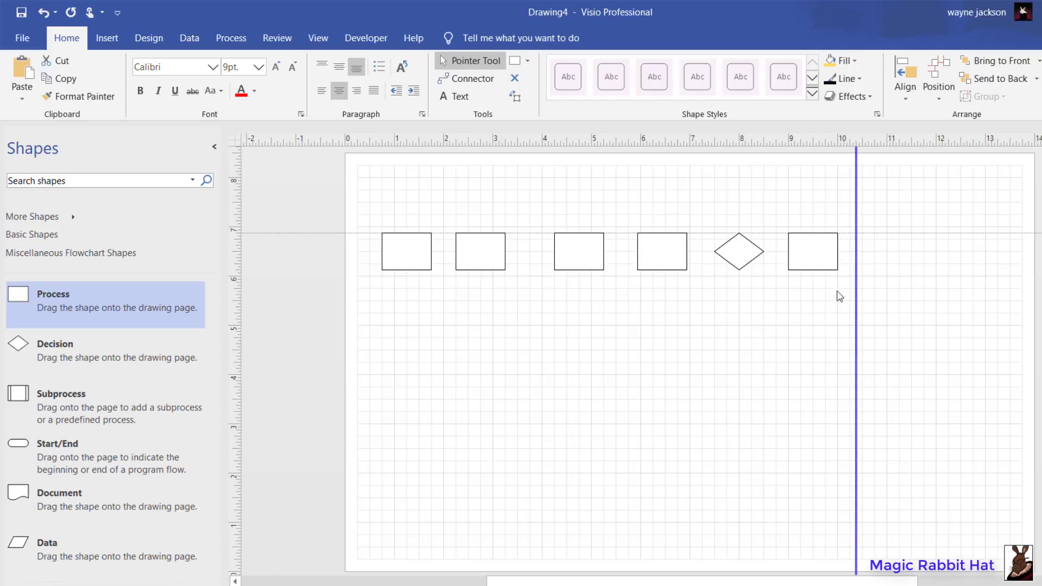
drag(838, 253, 837, 253)
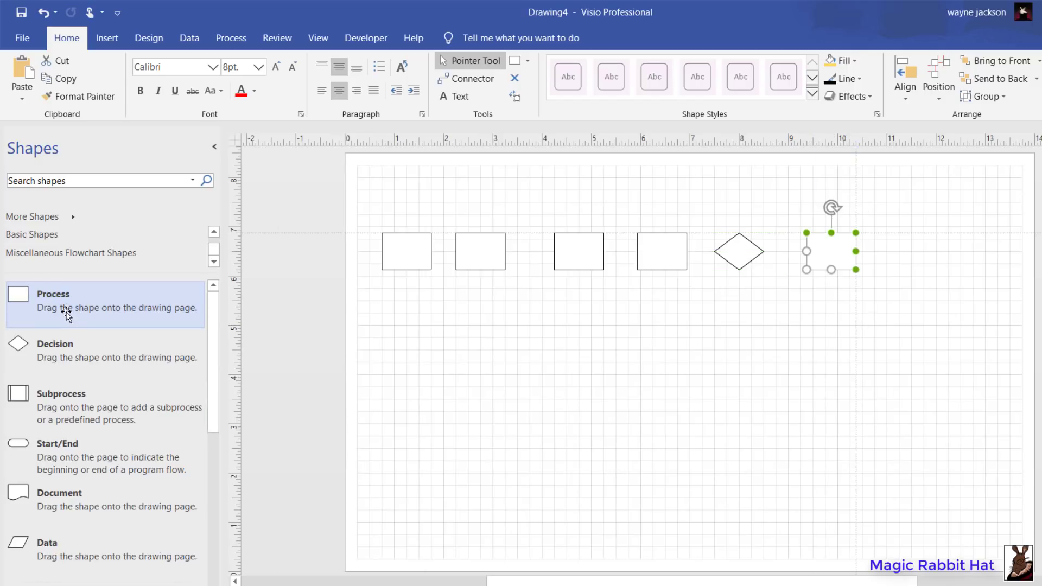
Step: Glue a Process, Decision, Subprocess and Start/End shape to the vertical guide in a column below the row's last shape
drag(65, 314, 826, 324)
drag(89, 341, 825, 387)
drag(60, 404, 831, 441)
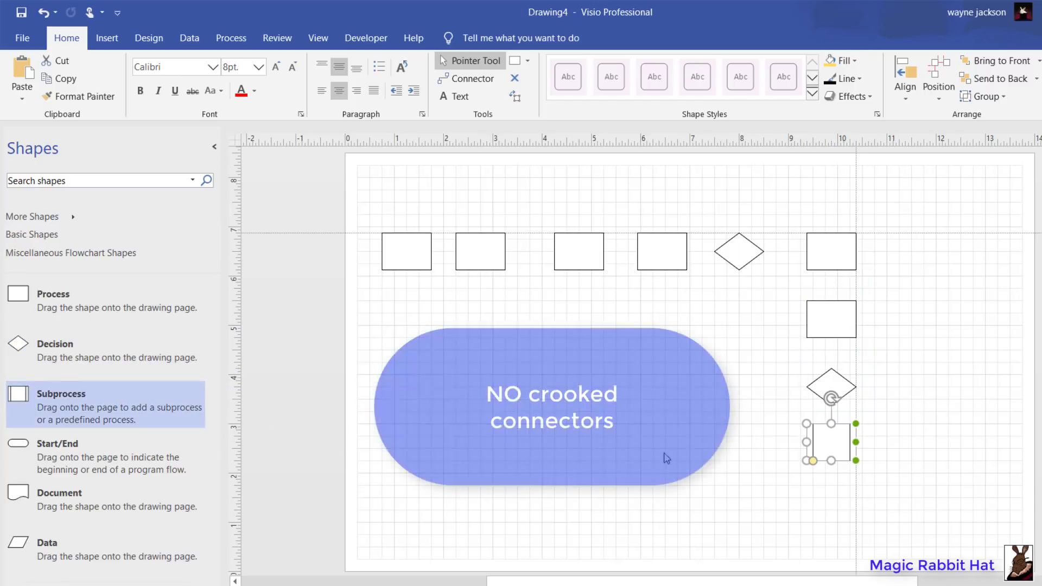
drag(129, 465, 831, 531)
click(916, 437)
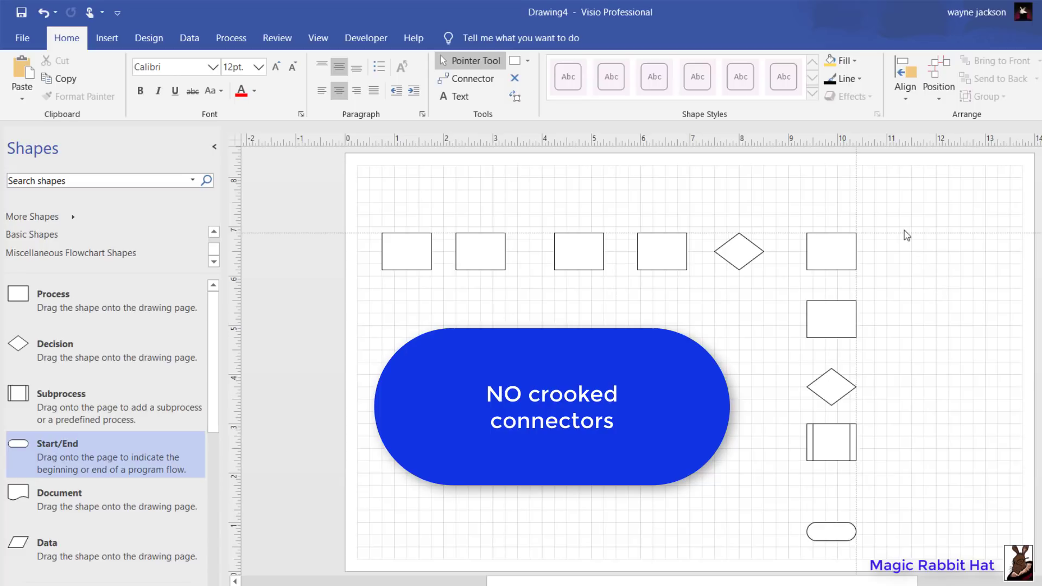
Step: Link all flowchart shapes in sequence along the row and down the column using the Connector tool
click(466, 78)
drag(431, 251, 455, 251)
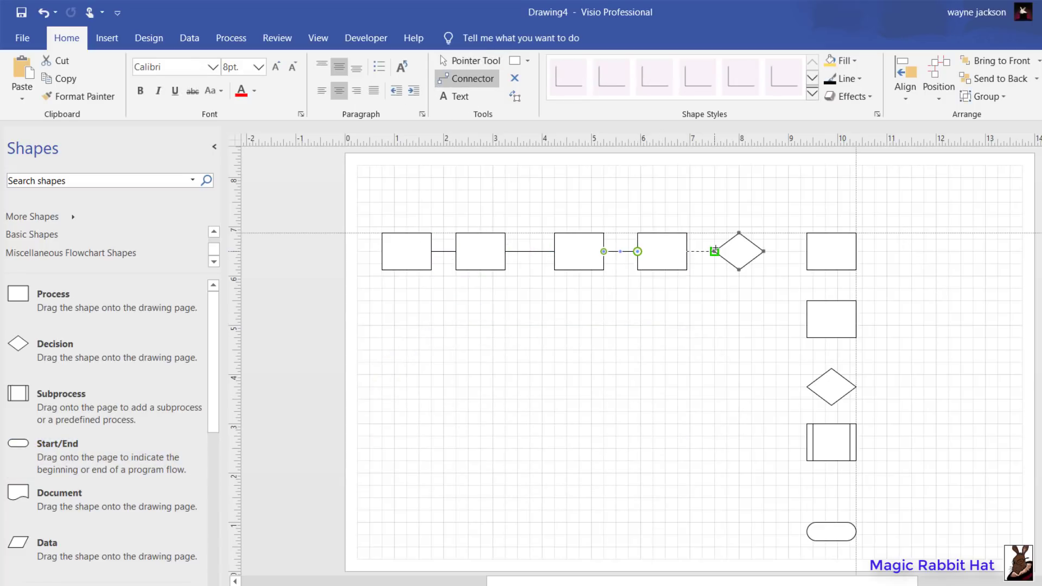
drag(715, 250, 714, 251)
drag(833, 301, 831, 301)
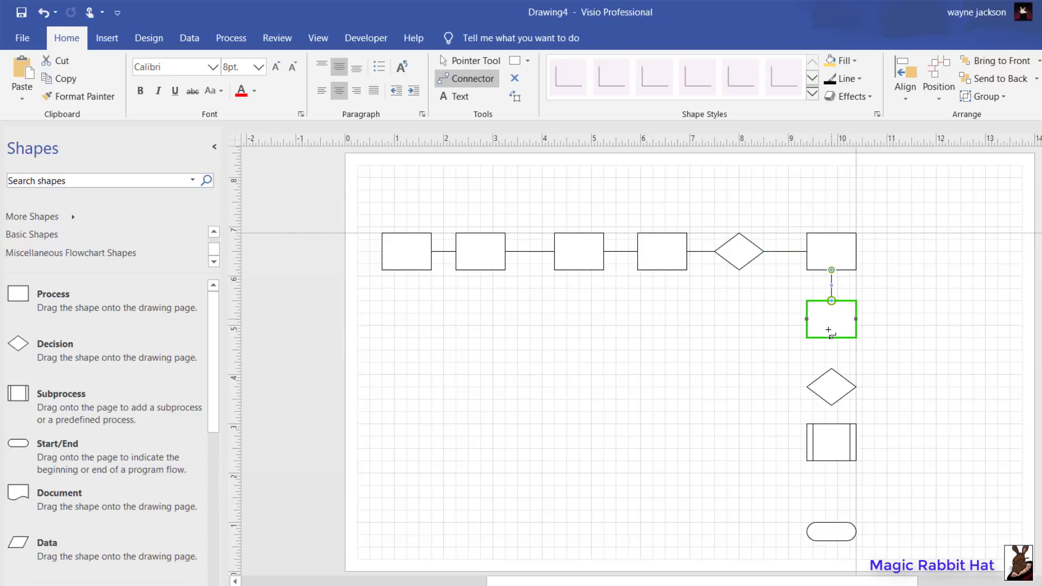
drag(831, 369, 831, 369)
drag(831, 406, 831, 424)
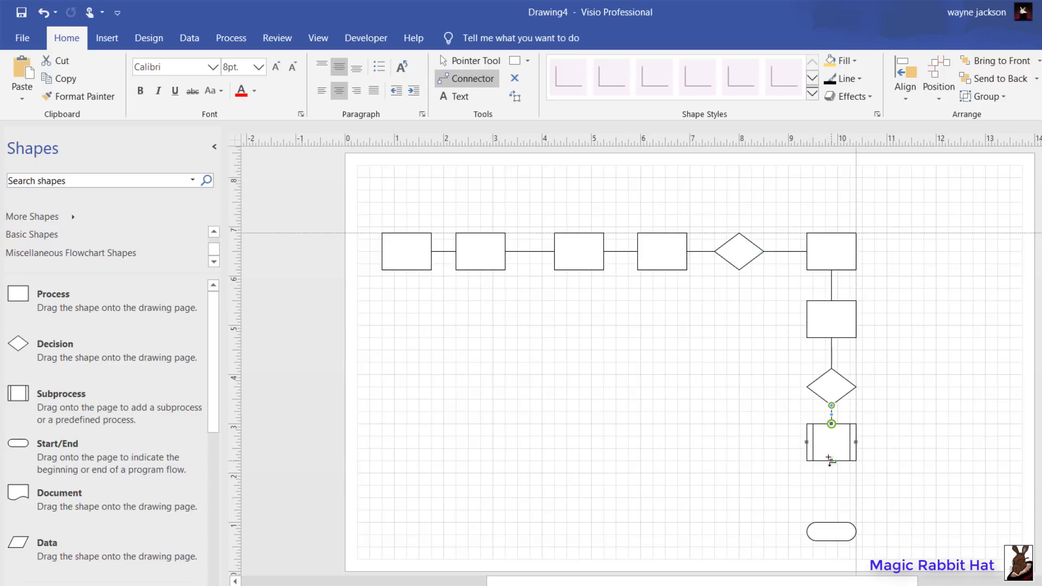
drag(831, 522, 832, 523)
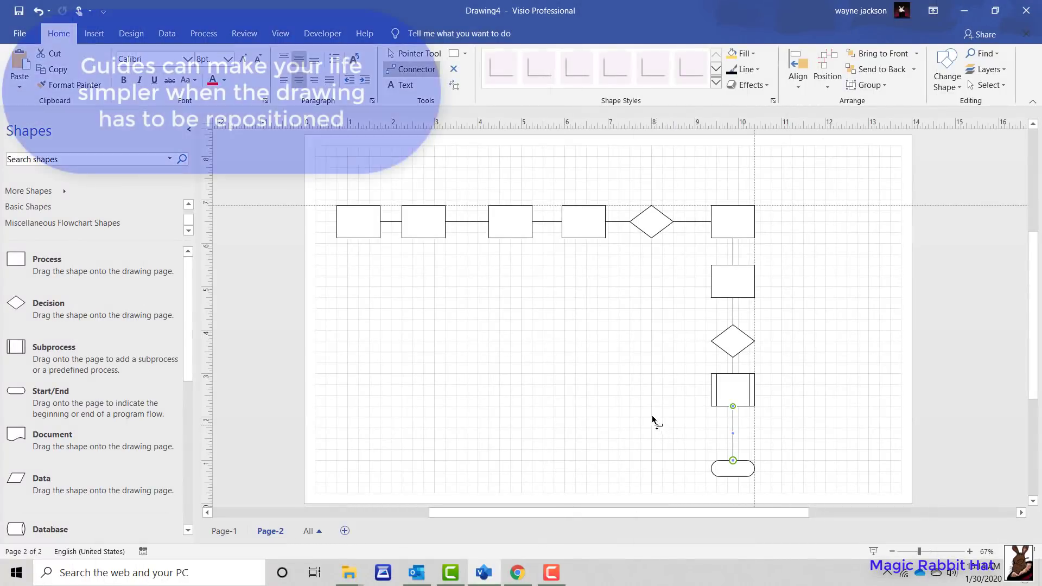
click(649, 406)
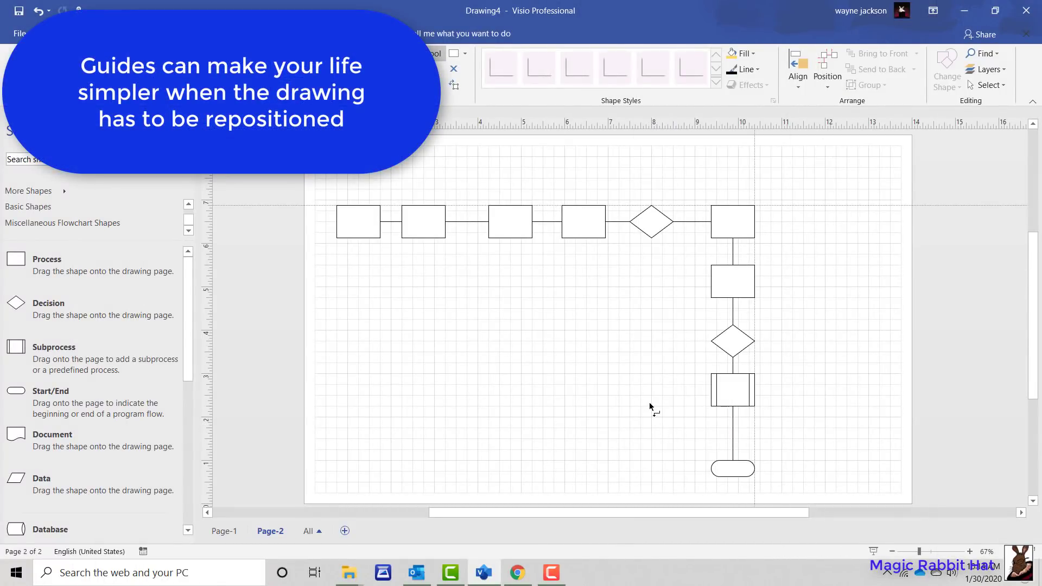
Step: Move the horizontal guide up to about 8 in and insert another Process shape below the corner shape, glued to the vertical guide
click(810, 205)
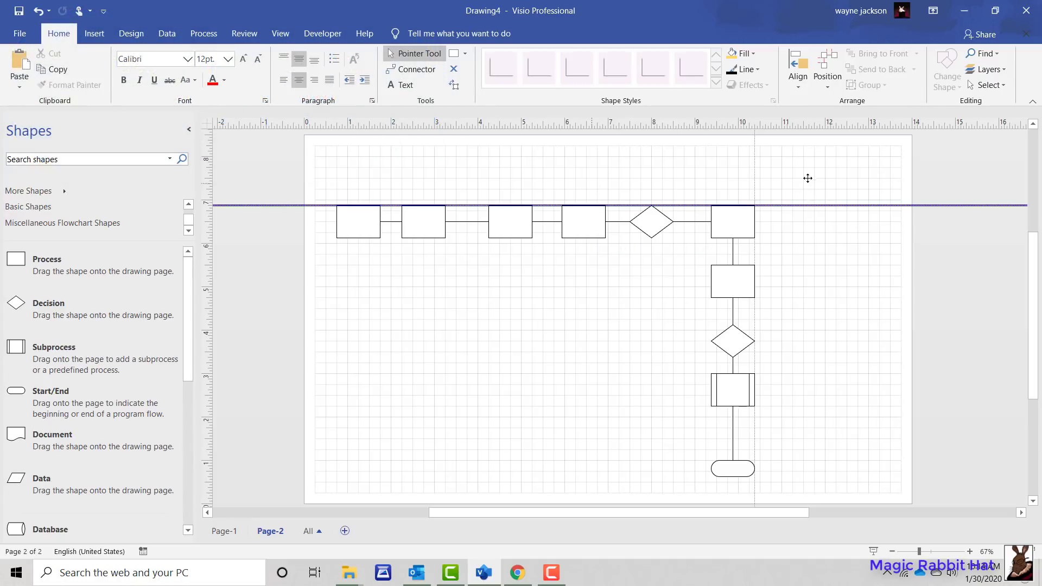
drag(808, 172, 807, 158)
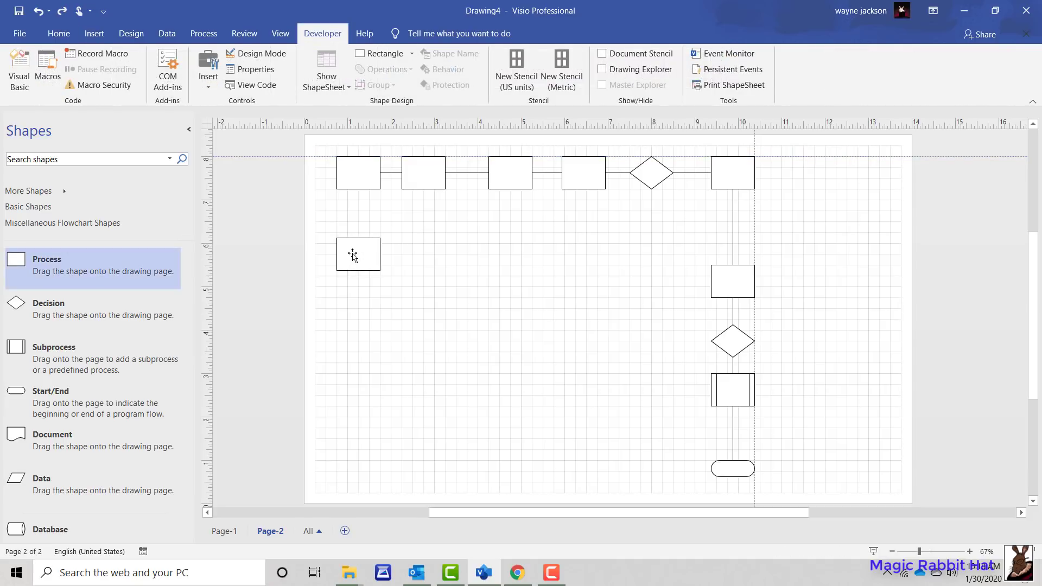
drag(353, 255, 728, 227)
click(466, 355)
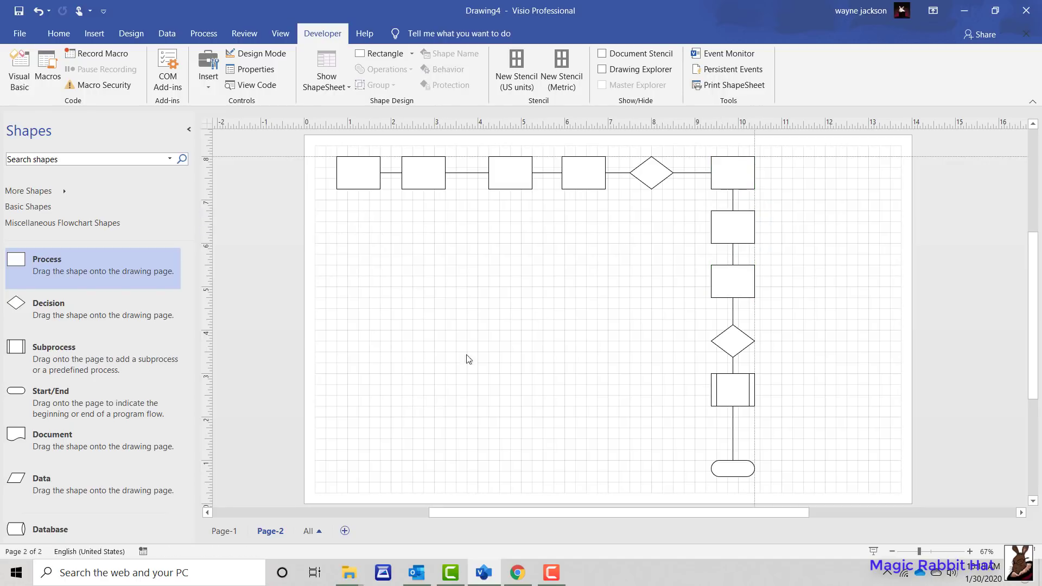
Step: Delete the vertical guide beside the flowchart column and select the remaining horizontal guide
click(752, 321)
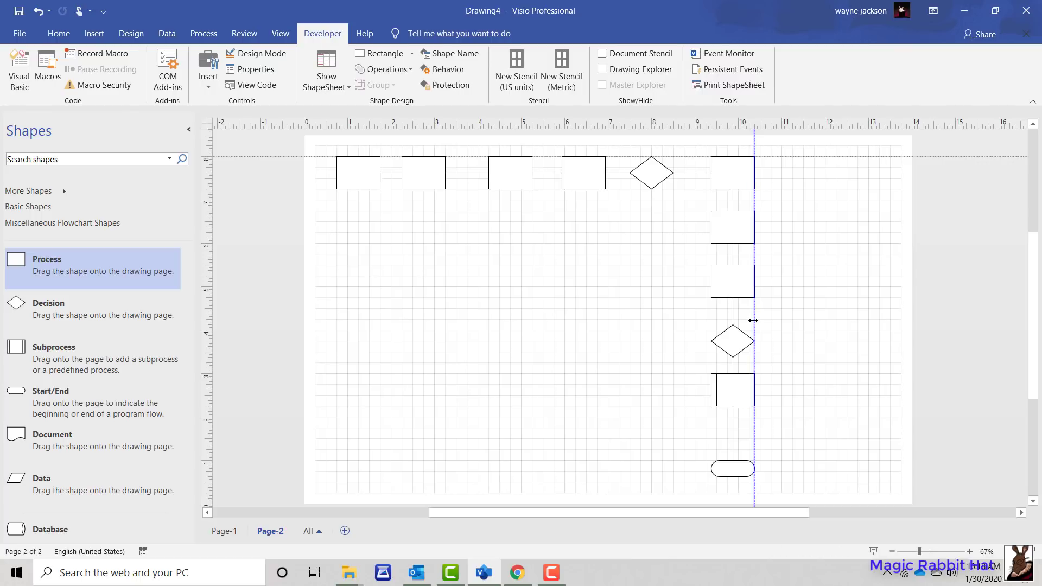
key(Delete)
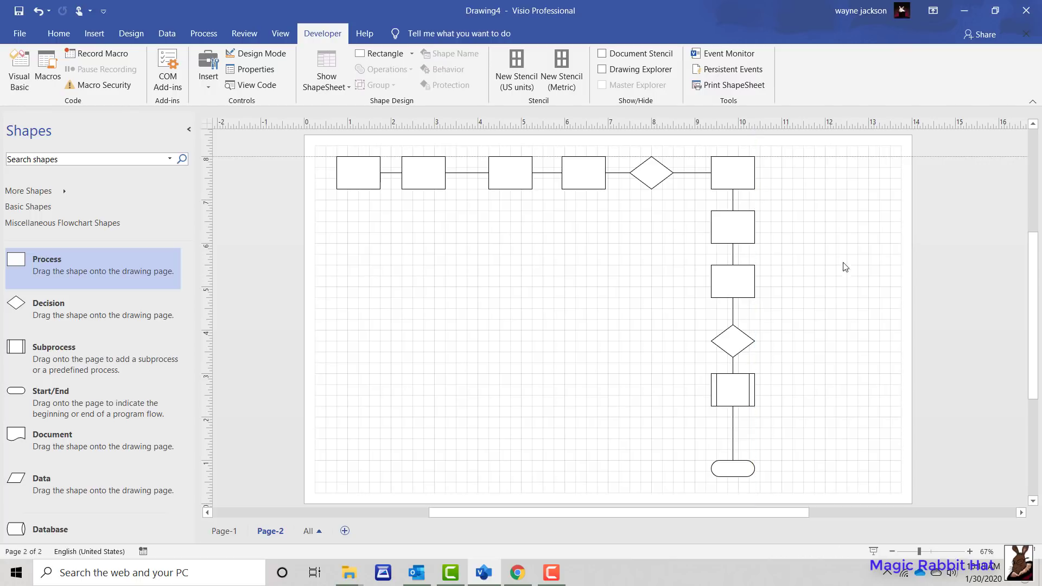
click(827, 157)
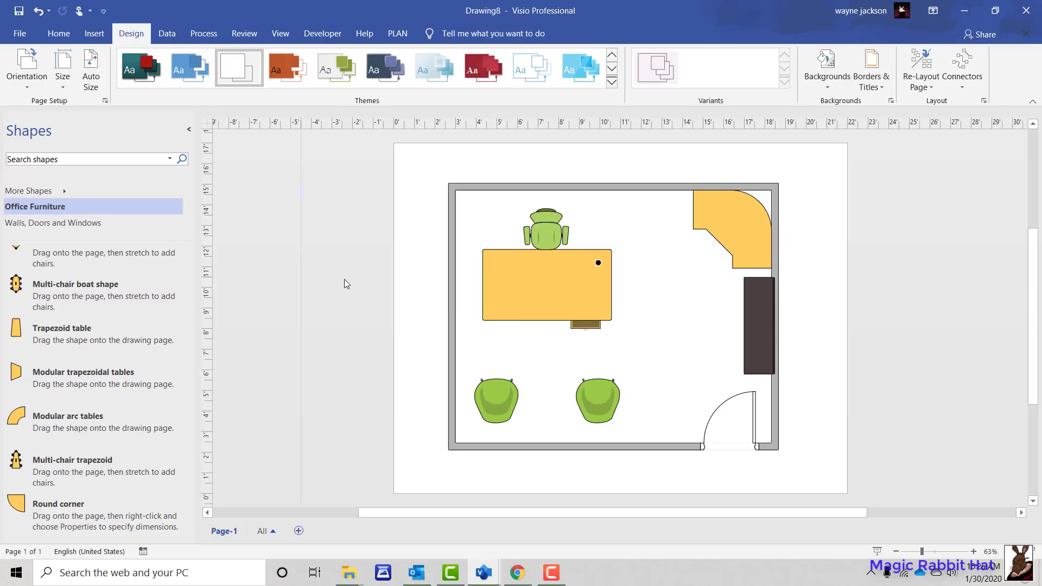
Step: In the office floor plan, set the horizontal and vertical ruler zero points at the room's outer left and top wall edges
drag(344, 282, 448, 298)
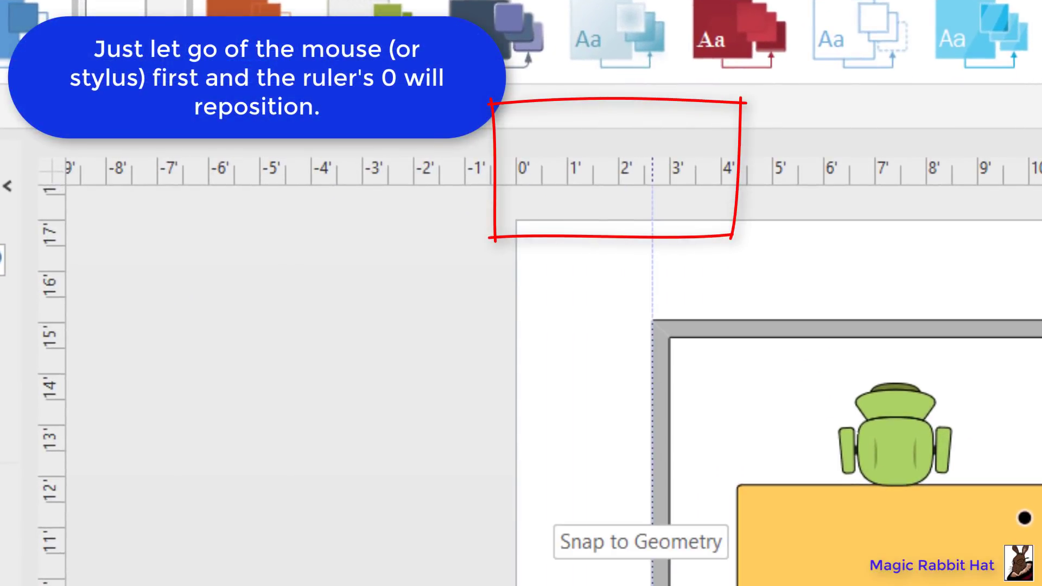
drag(652, 521, 652, 521)
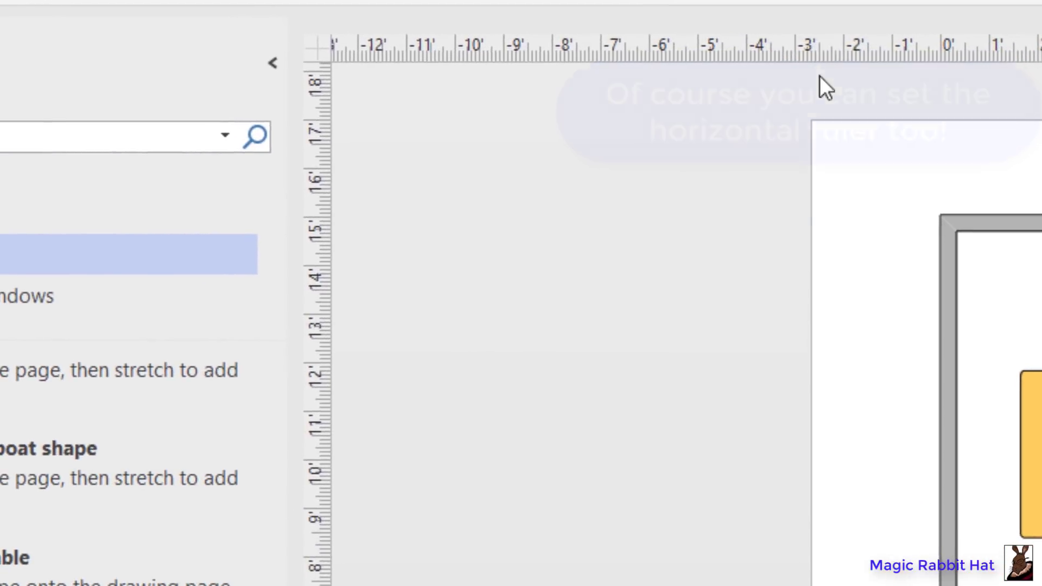
drag(554, 196, 598, 335)
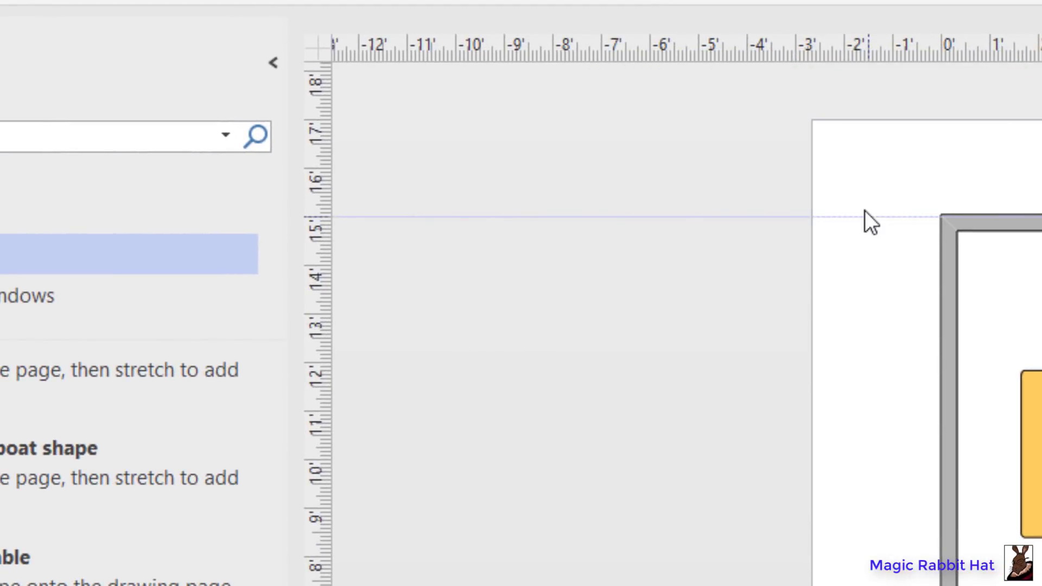
drag(864, 210, 864, 210)
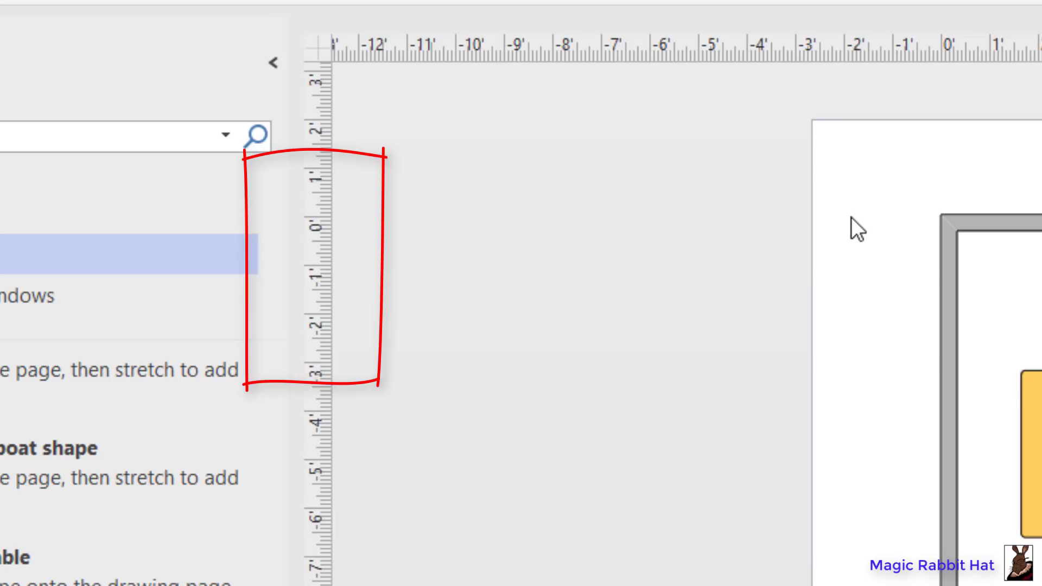